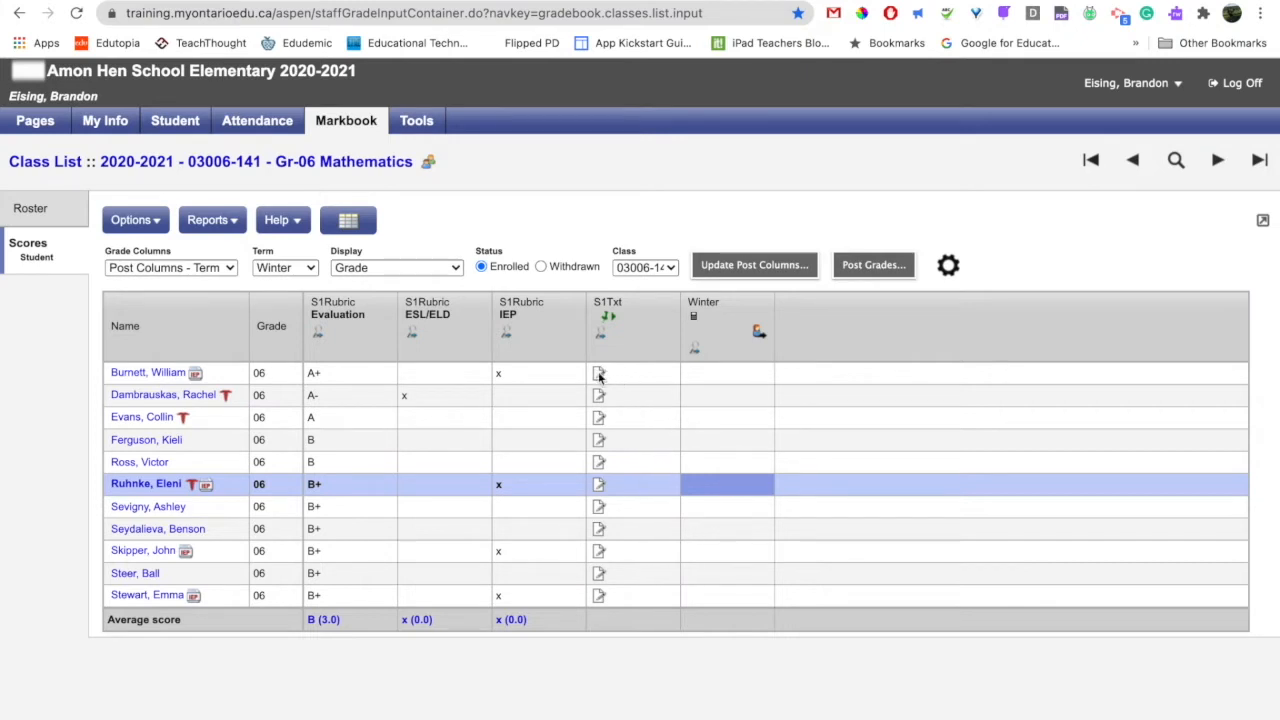
Save the S1Txt comment "This term in math we focussed on selecting appropriate strategies and tools to solve math equations." for the first student.
click(599, 373)
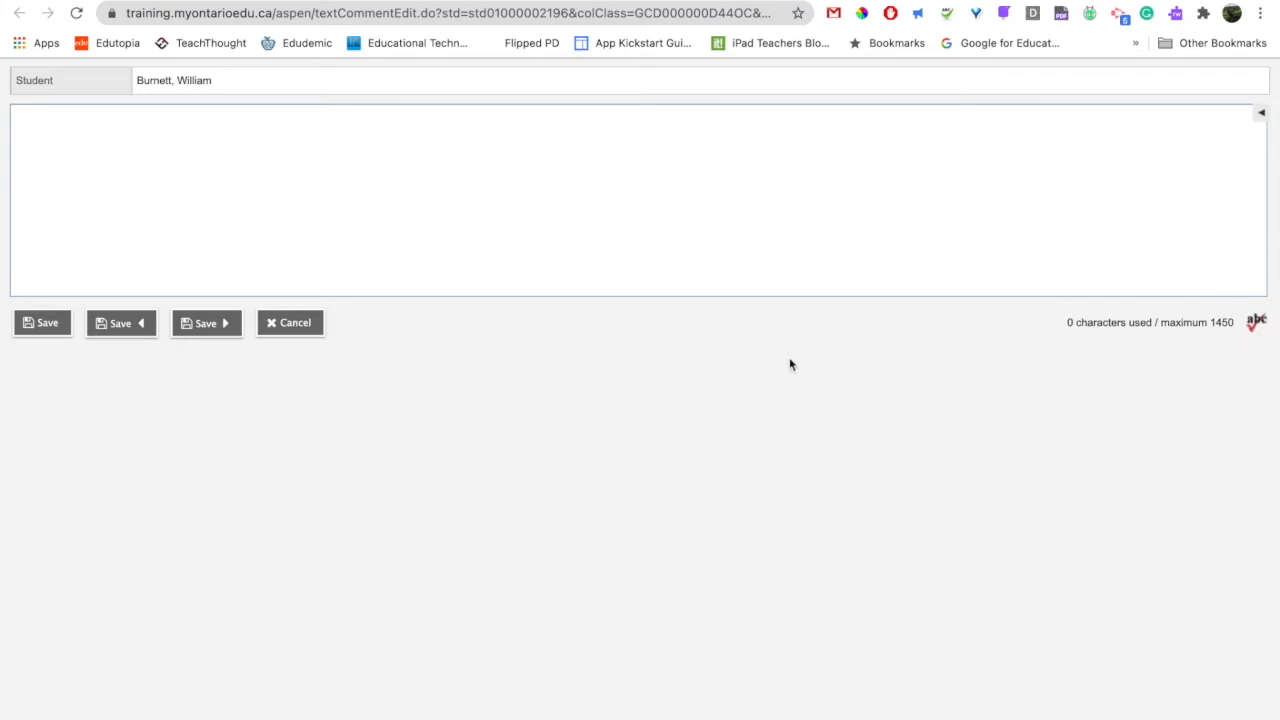
click(114, 116)
text(This term in math we focussed on selecting appropriate strategies and tools to solve math equations.)
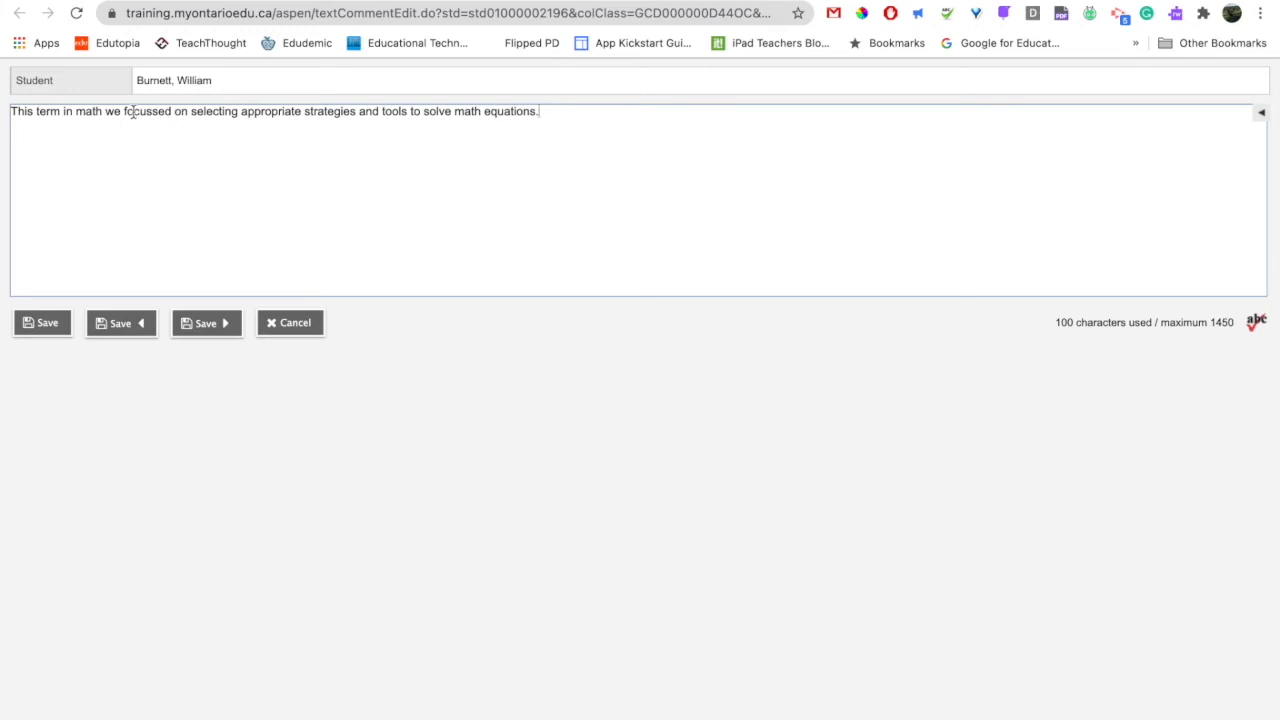
click(44, 322)
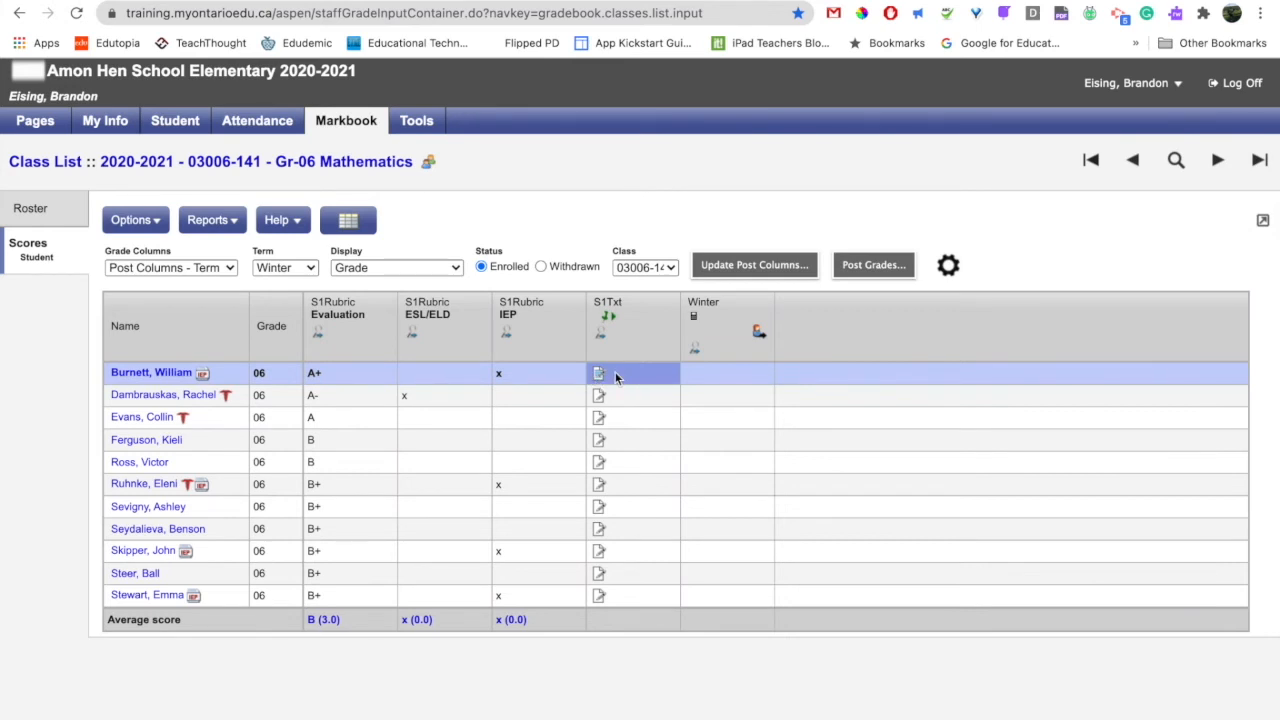
Fill down the first student's S1Txt comment to the rest of the class and check the fourth student's comment.
click(155, 229)
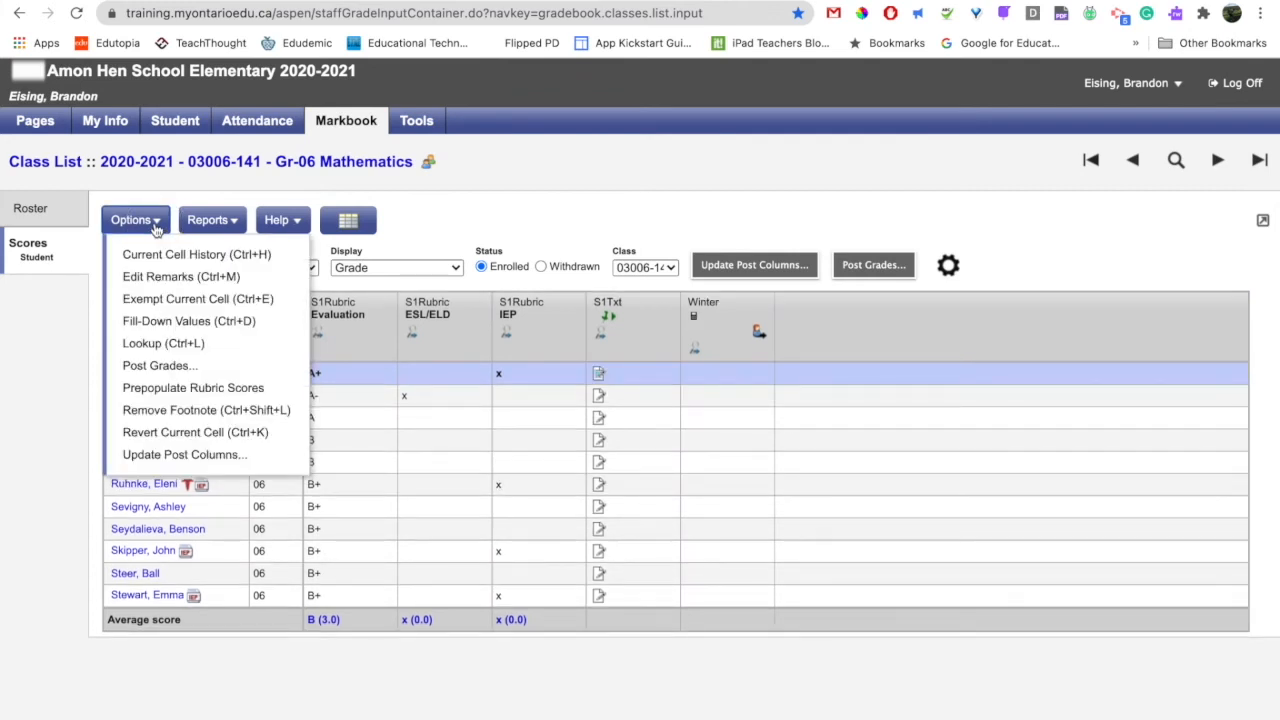
click(186, 326)
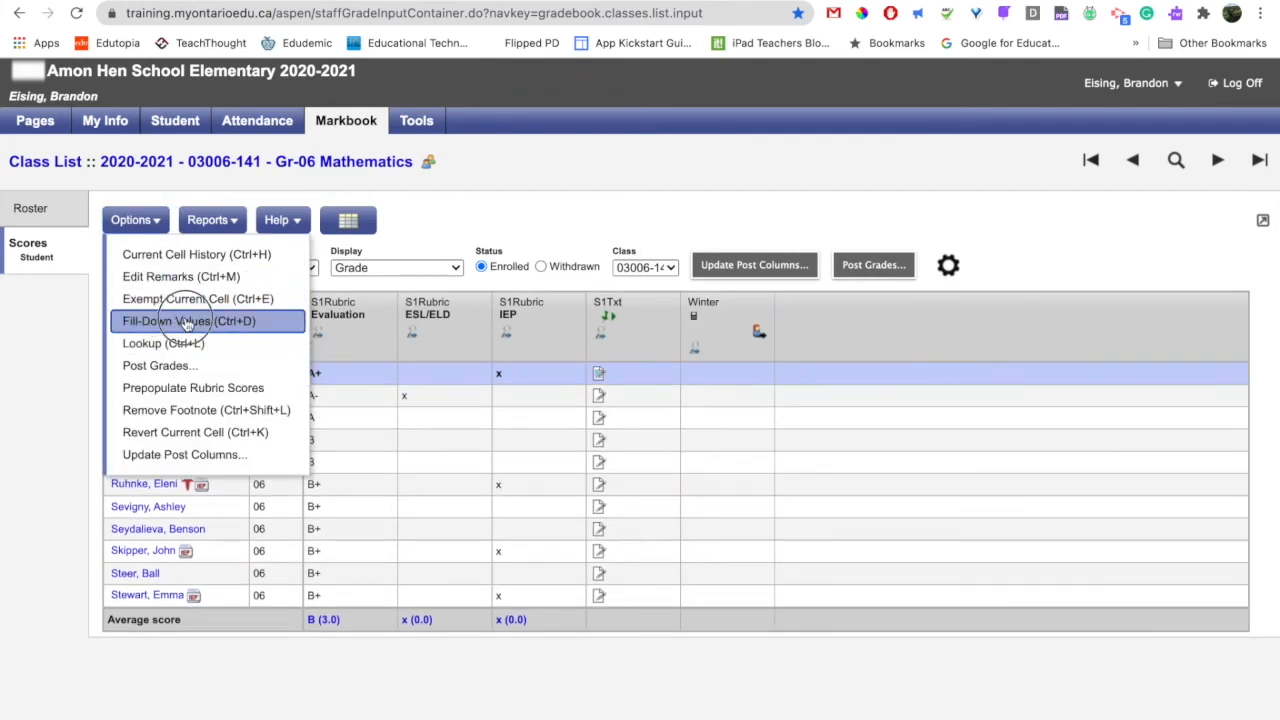
click(599, 441)
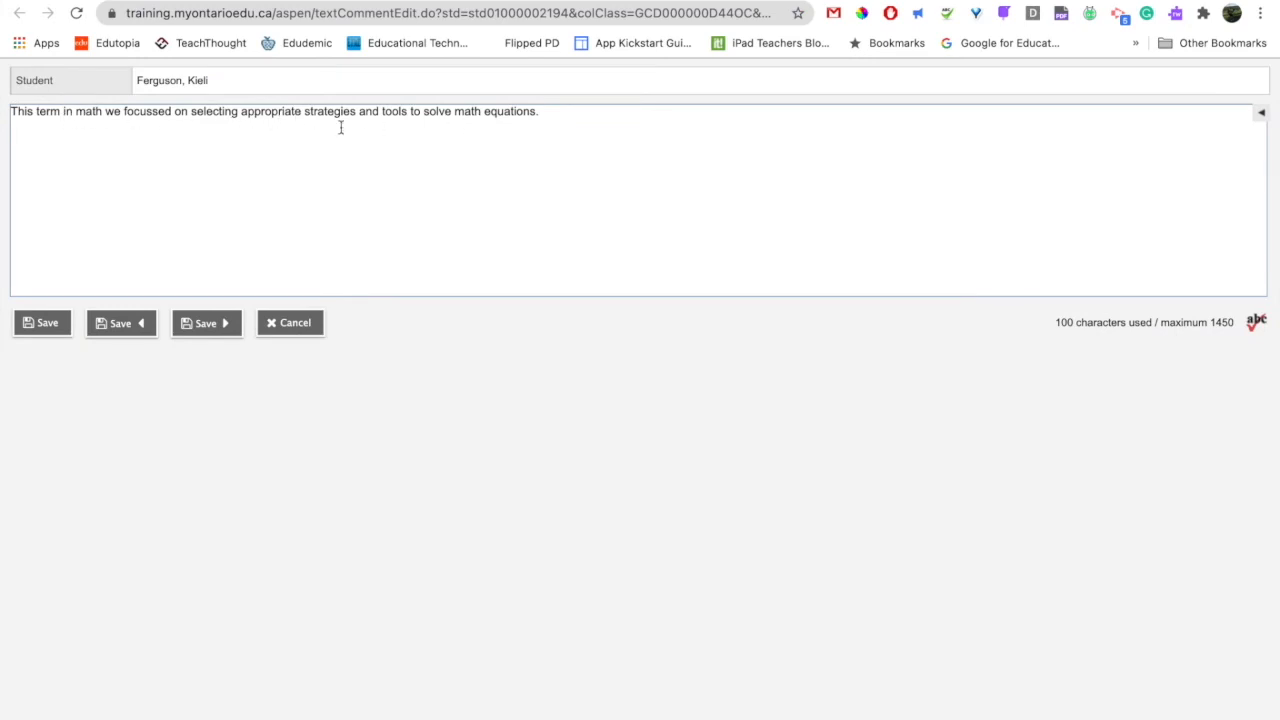
click(297, 325)
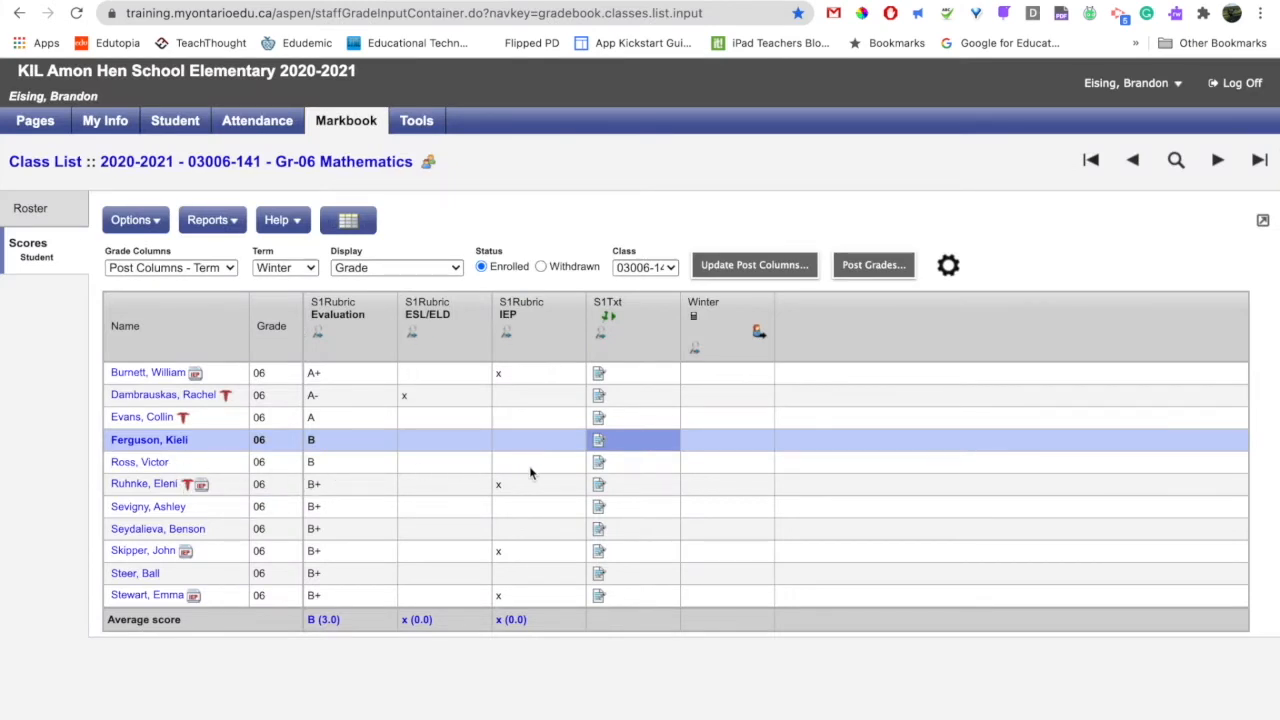
Append the whole paragraph from the Report Card Comment document in Google Docs to the fifth student's S1Txt comment and save it.
click(599, 463)
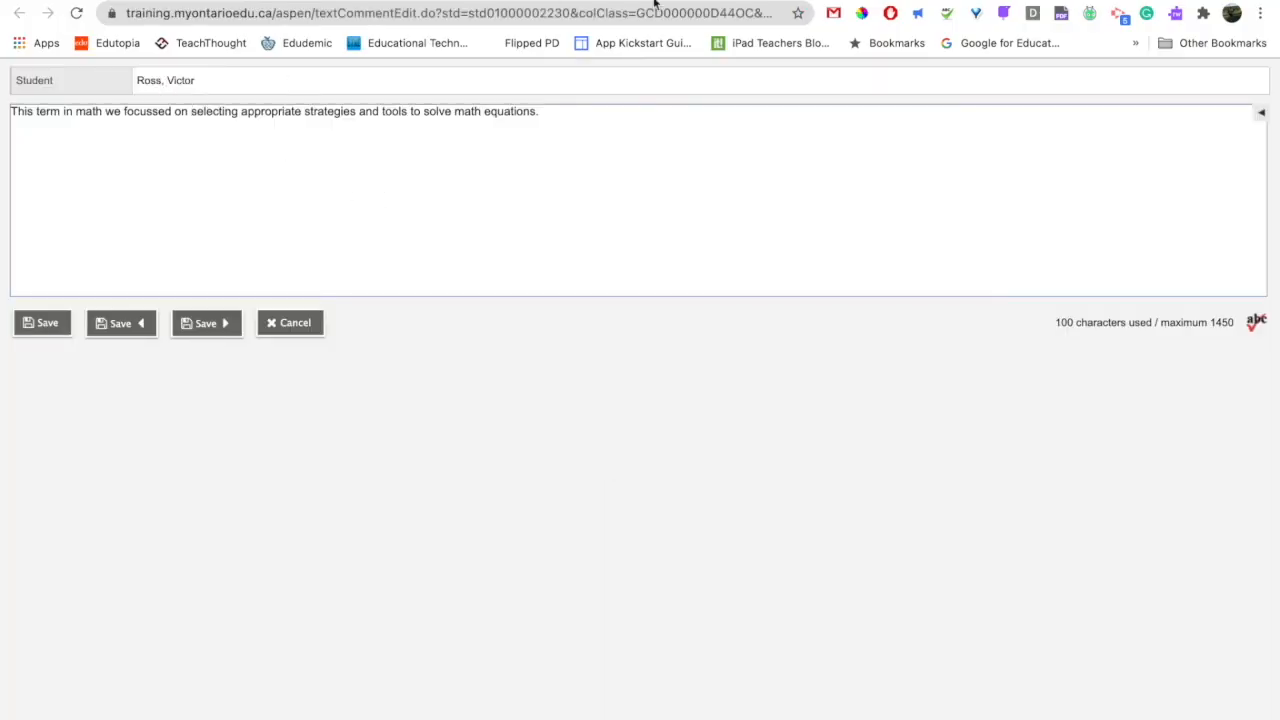
key(ctrl+Tab)
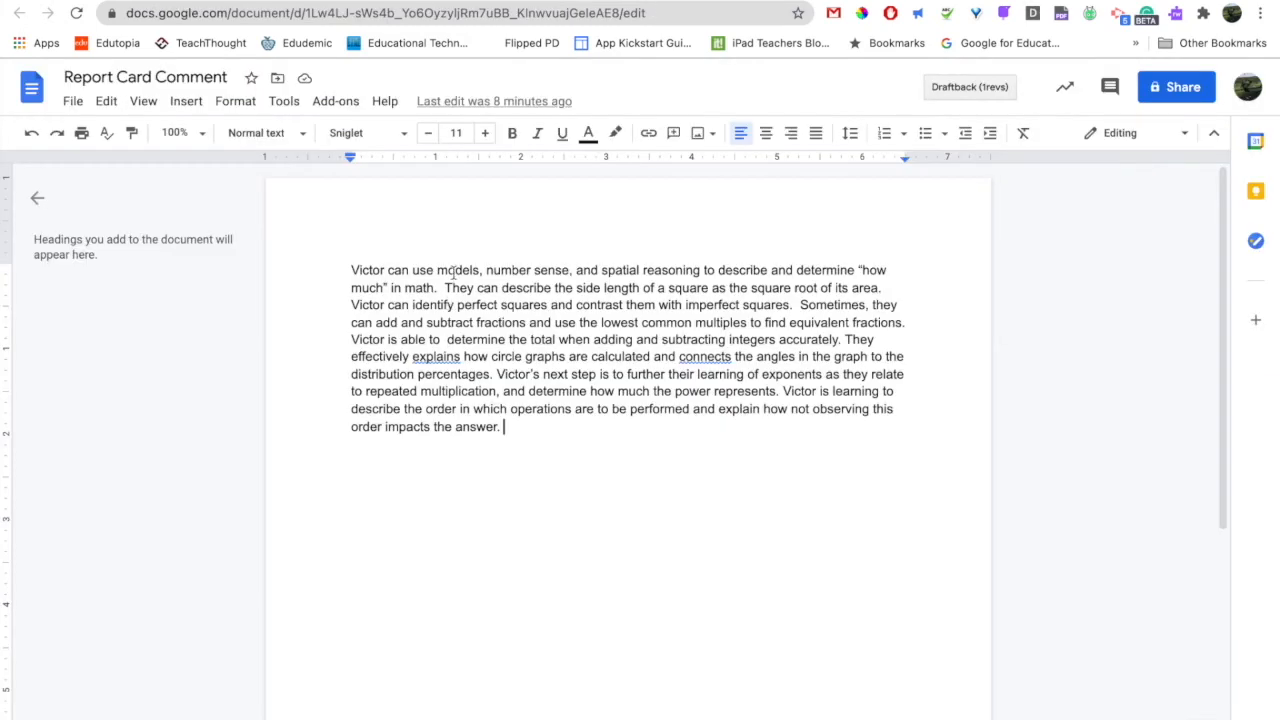
click(505, 427)
drag(505, 427, 350, 268)
key(ctrl+c)
key(ctrl+Tab)
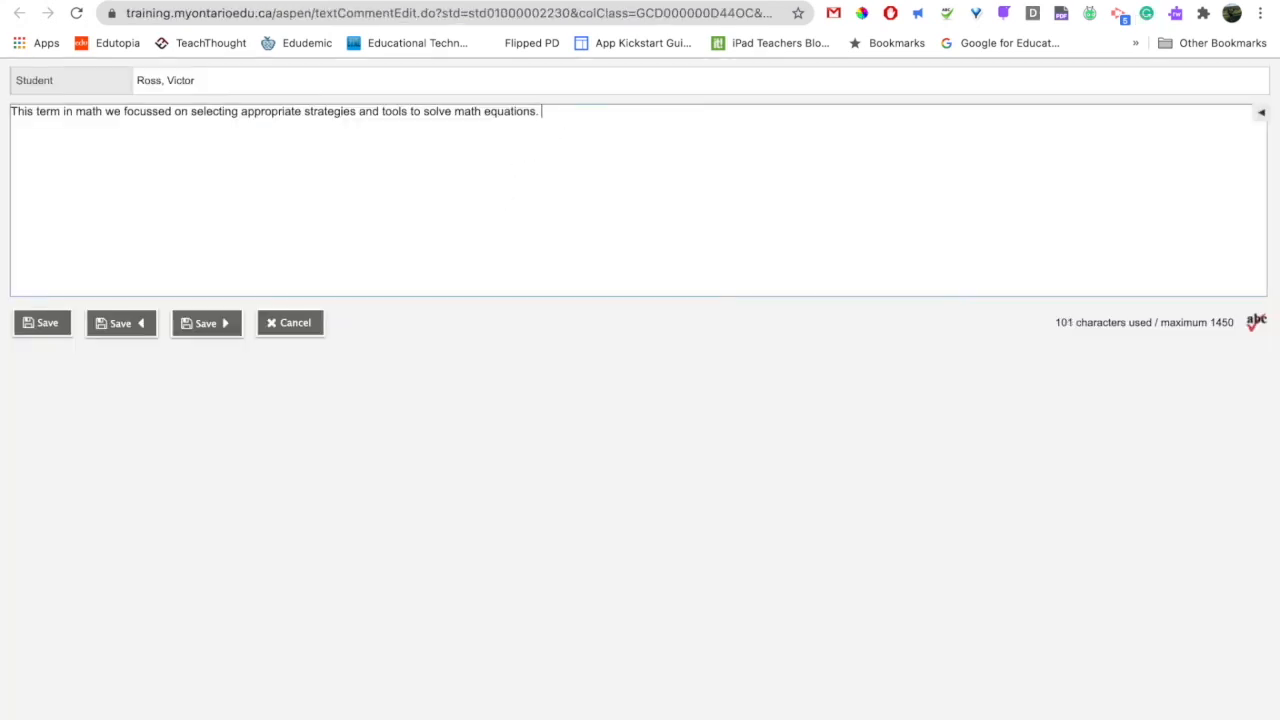
key(ctrl+v)
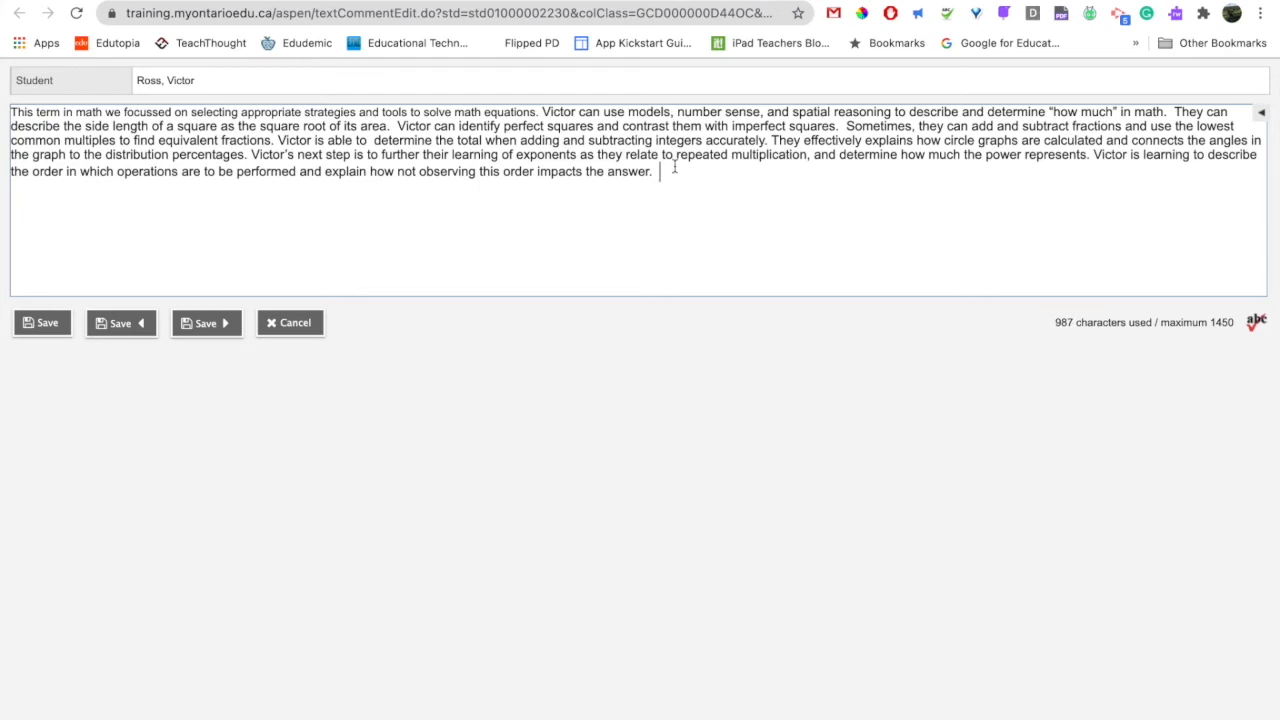
click(62, 324)
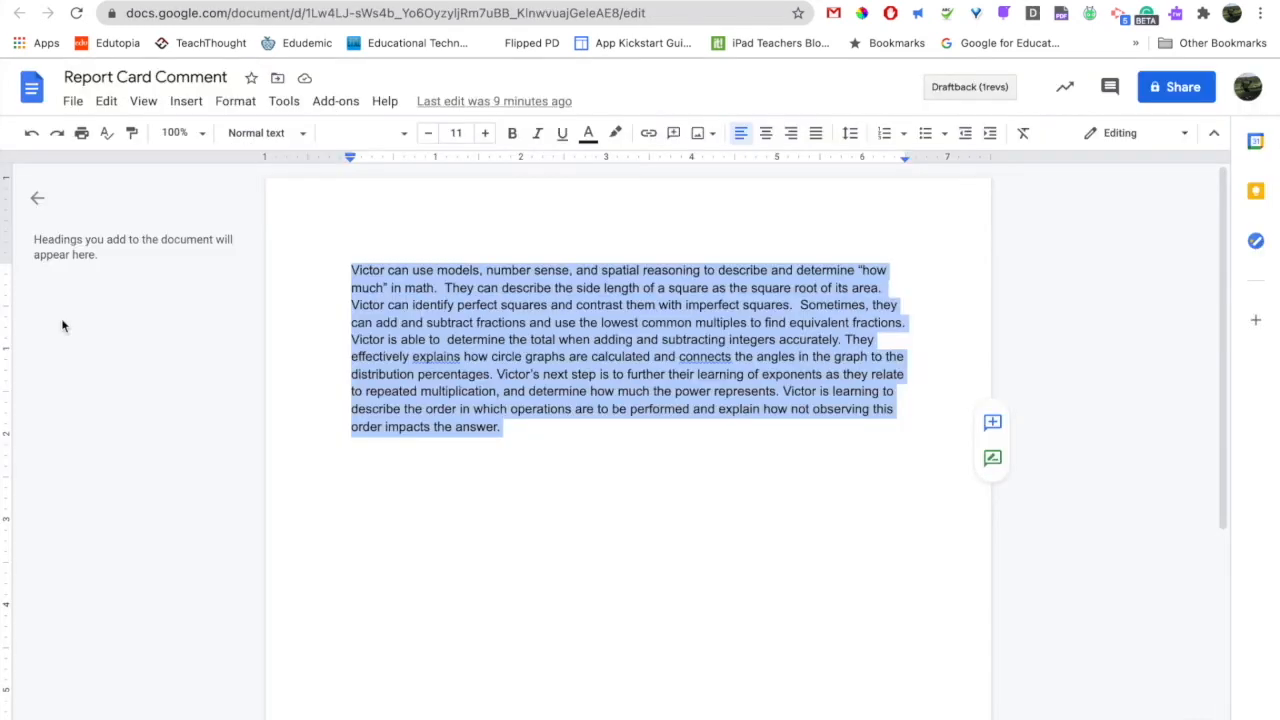
Return to the class scores and review the fifth student's saved comment without changing it.
click(286, 2)
click(598, 462)
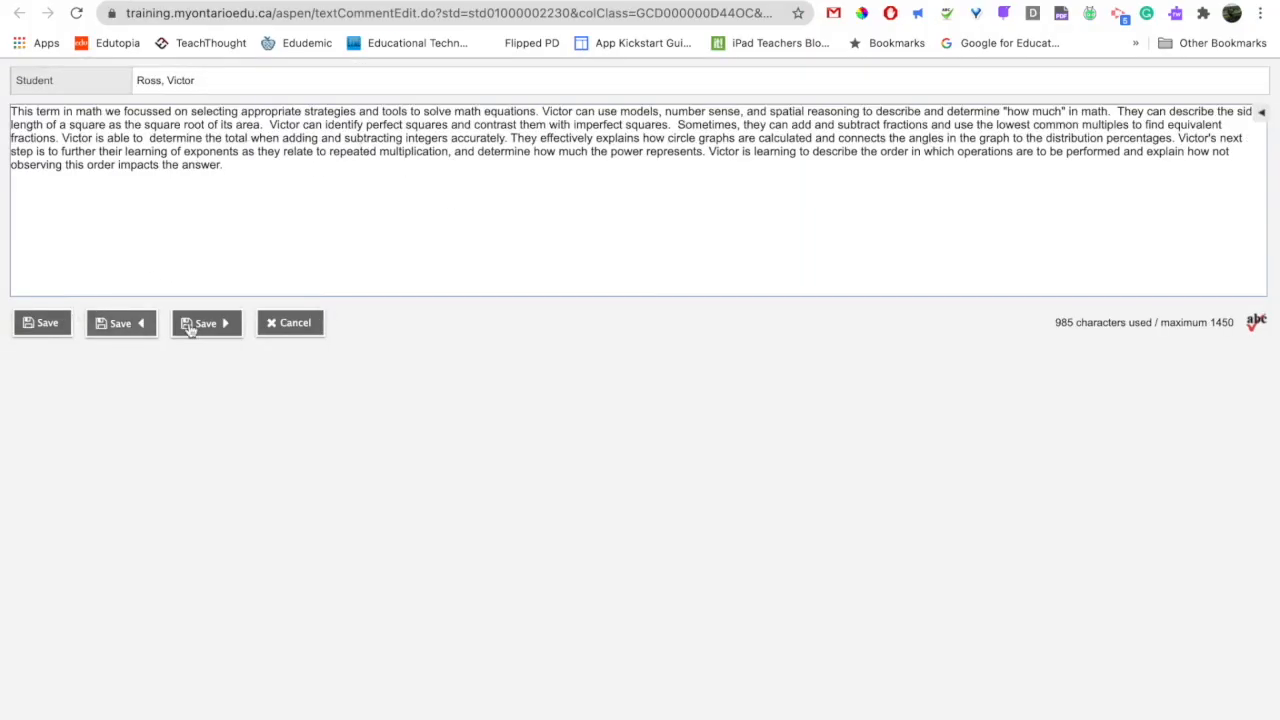
click(285, 330)
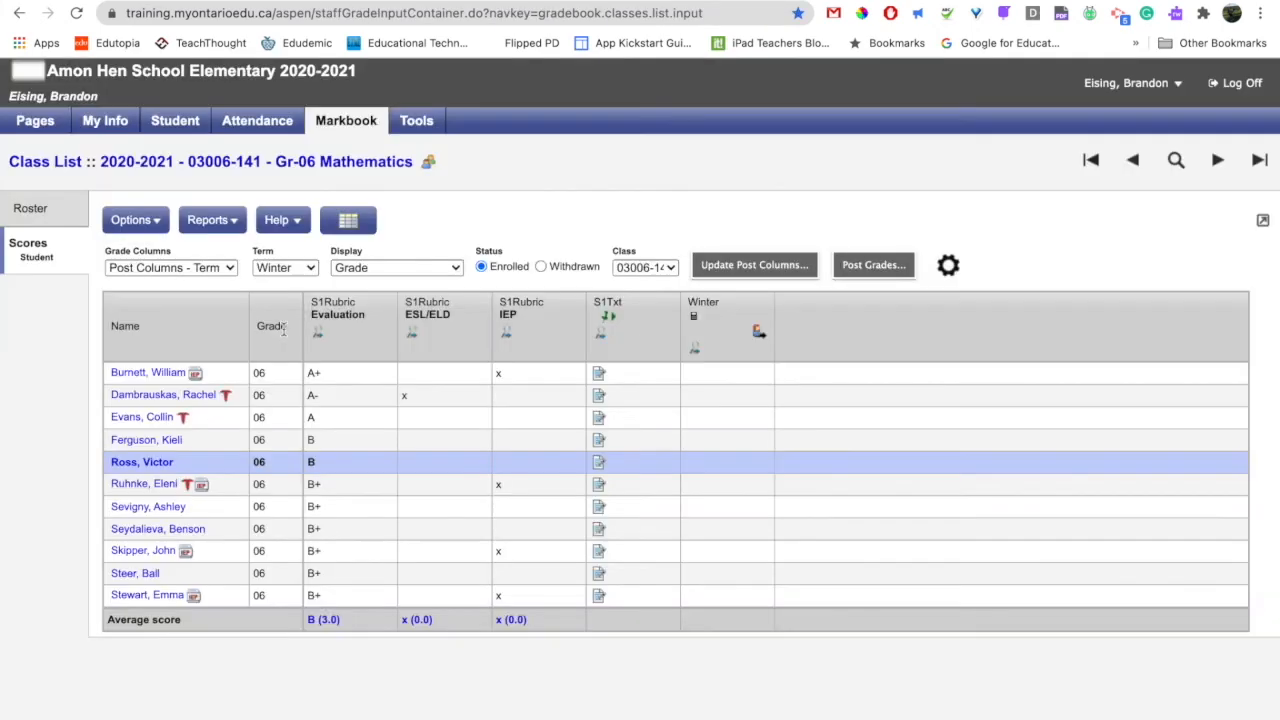
Open the comment bank for the fourth student's S1Txt comment and search it for "Math".
click(599, 440)
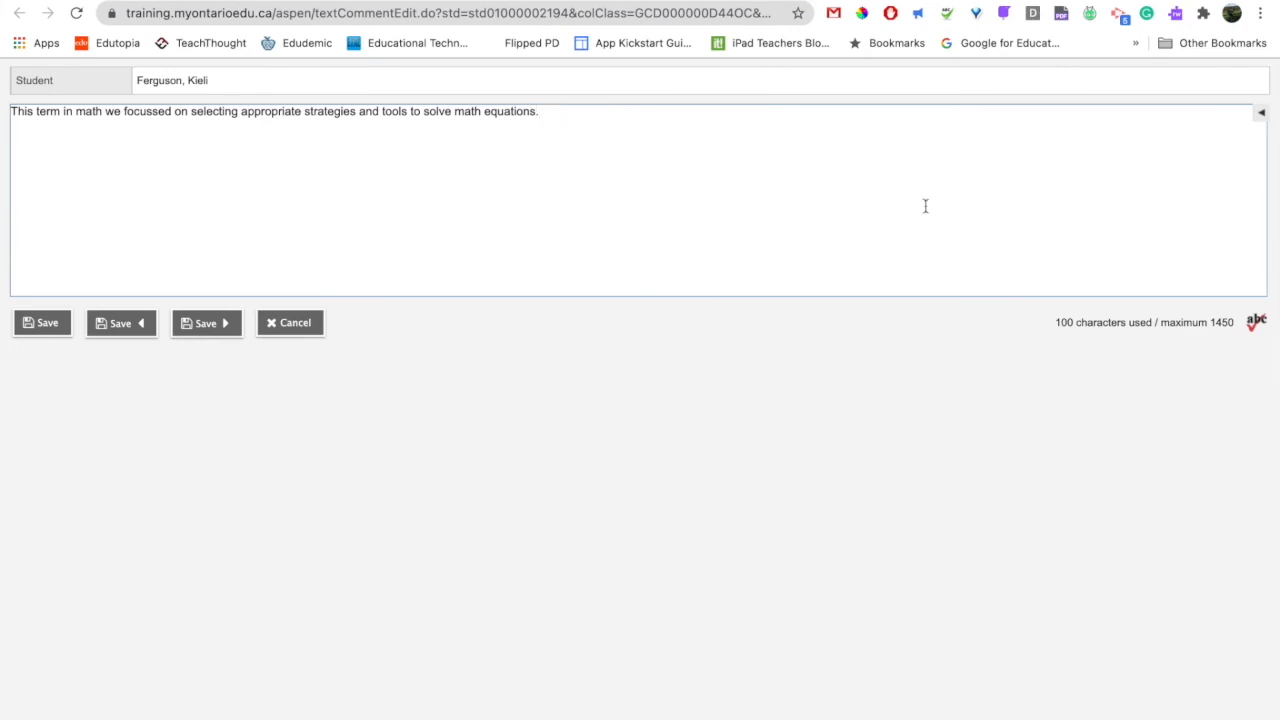
click(1262, 116)
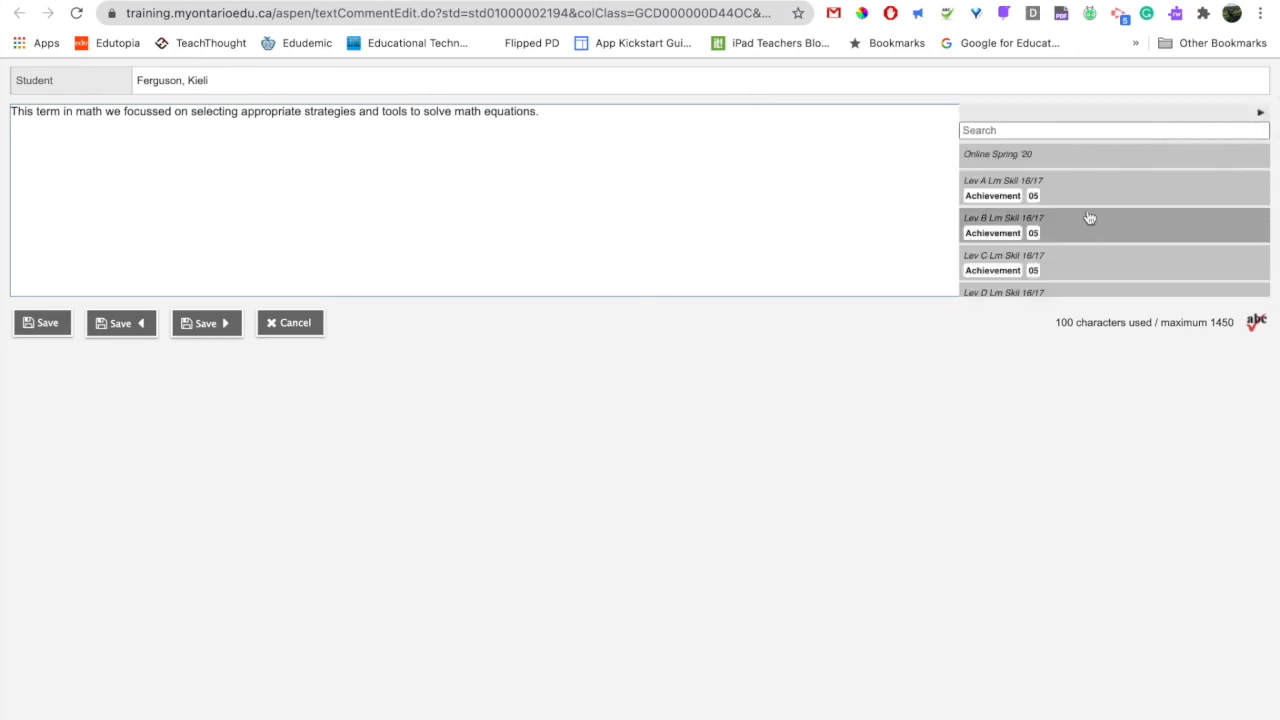
scroll(1089, 218, down, 5)
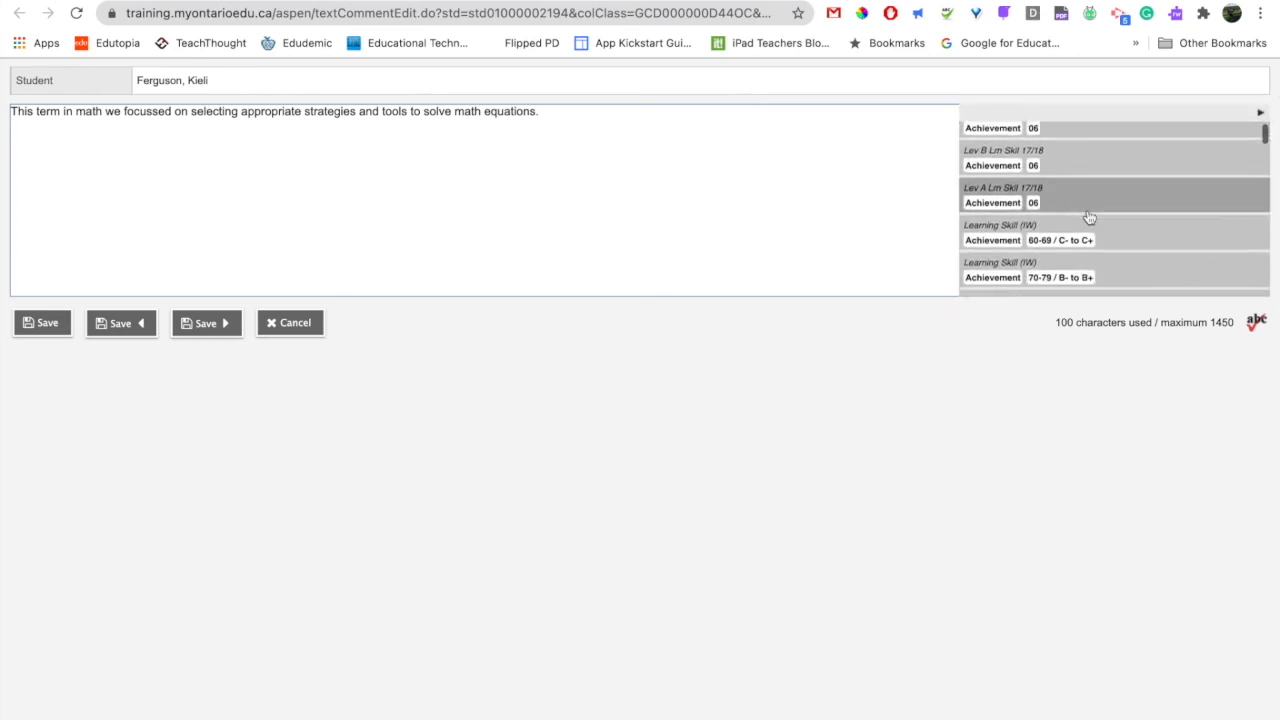
scroll(1089, 218, down, 6)
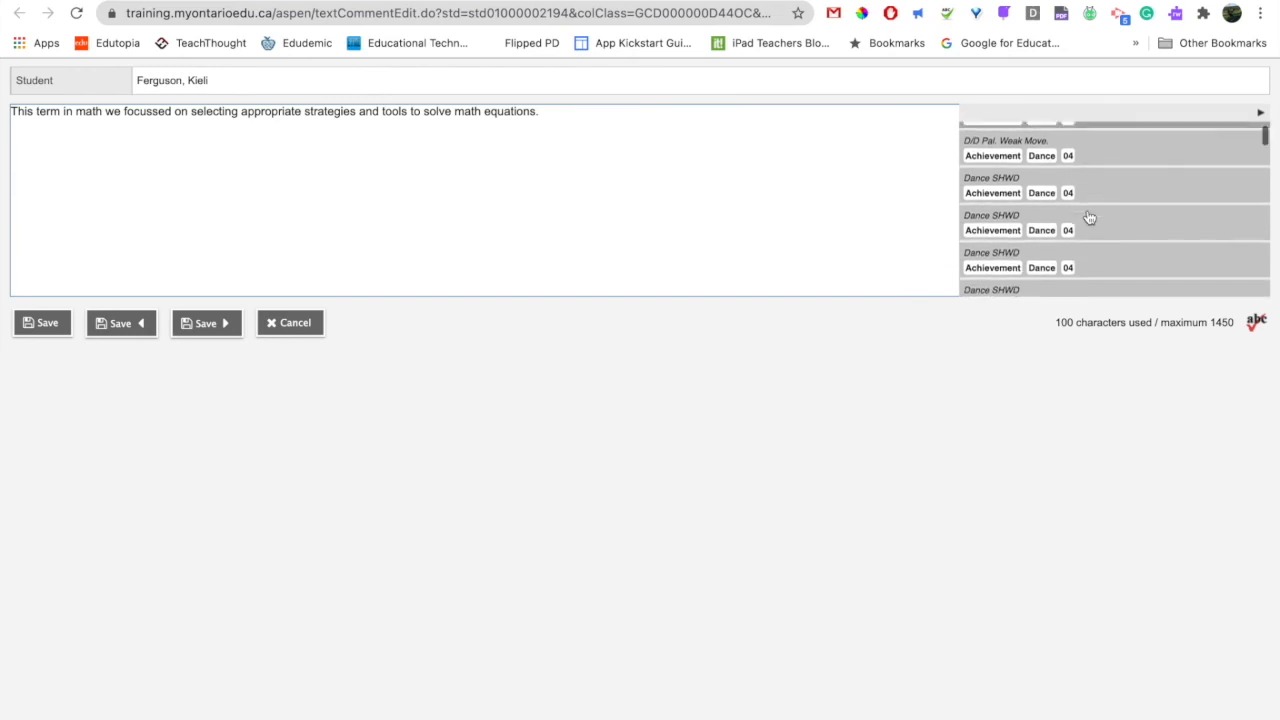
scroll(1088, 217, up, 10)
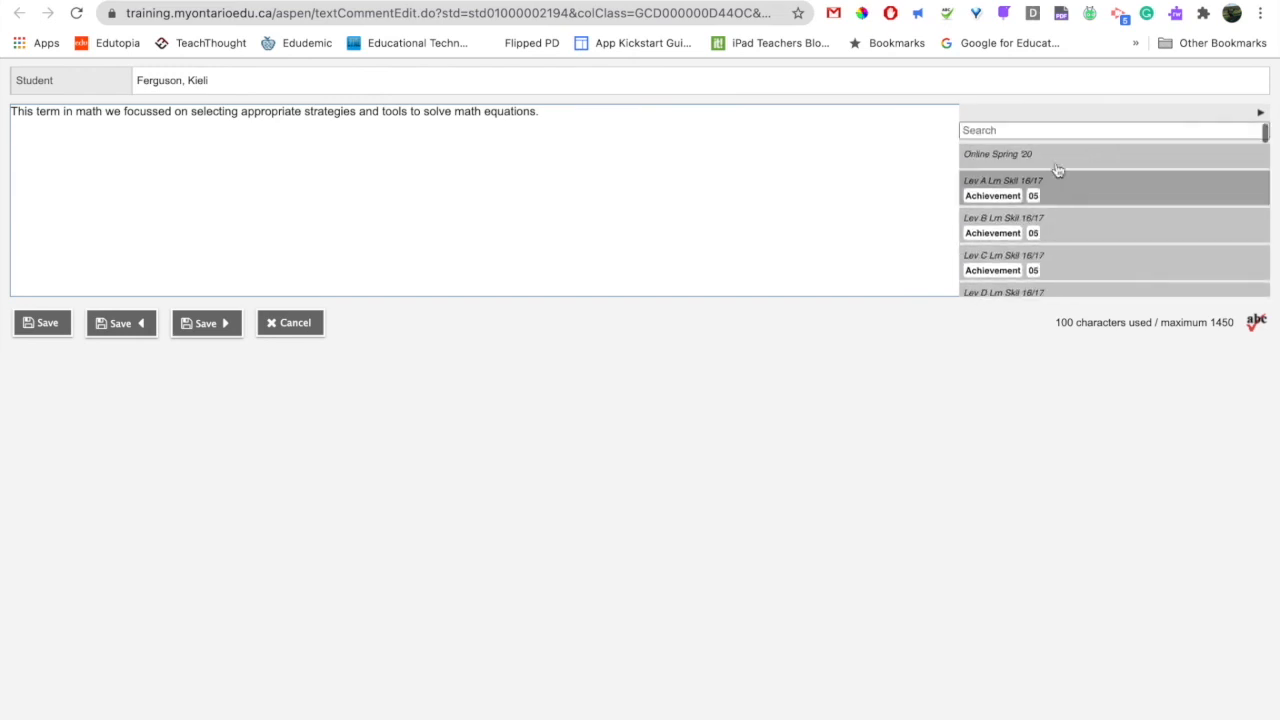
click(1030, 129)
text(Math)
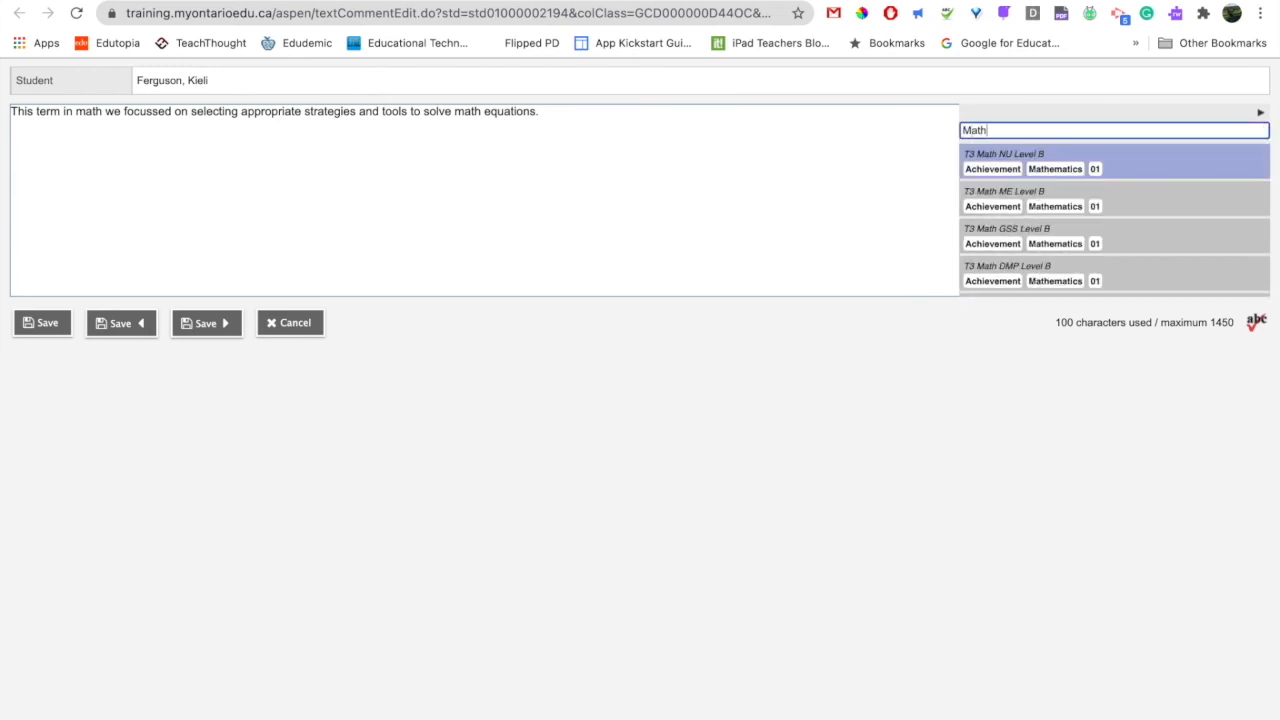
Add the T2 Math ME Level B bank comment to the fourth student's text, save it, and review the saved comment.
scroll(1088, 243, down, 5)
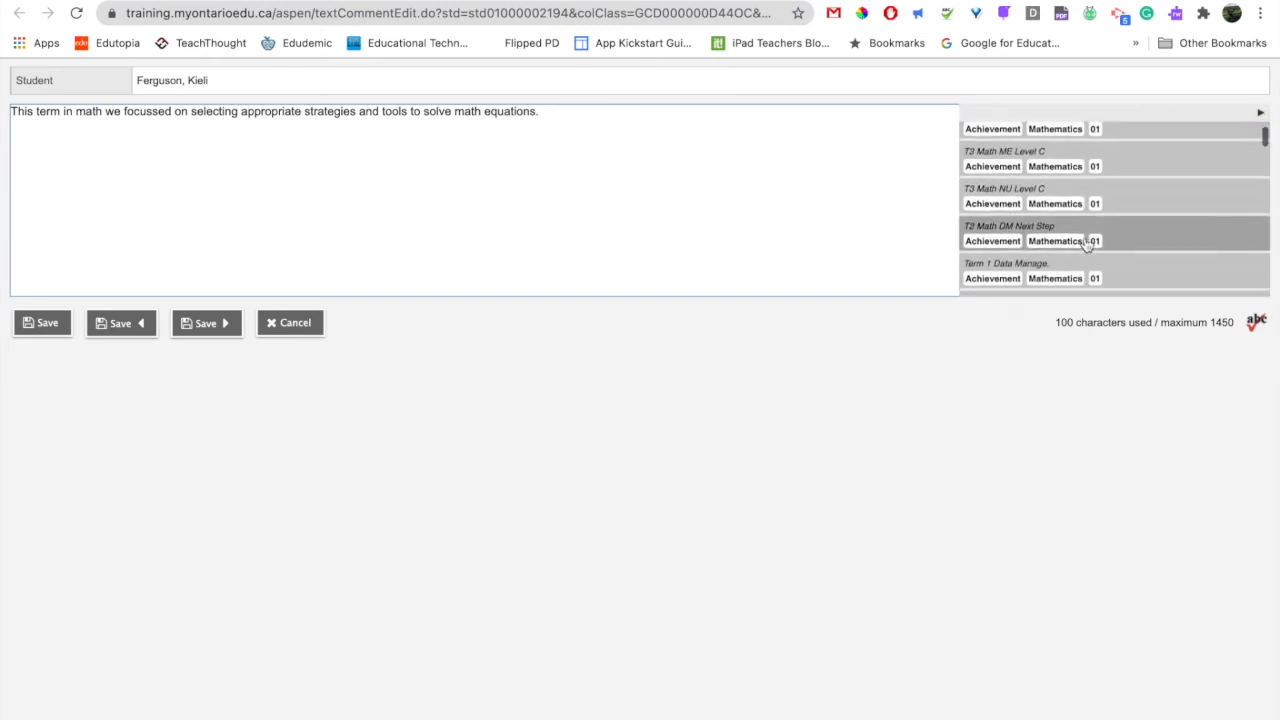
scroll(1088, 245, down, 1)
click(1120, 210)
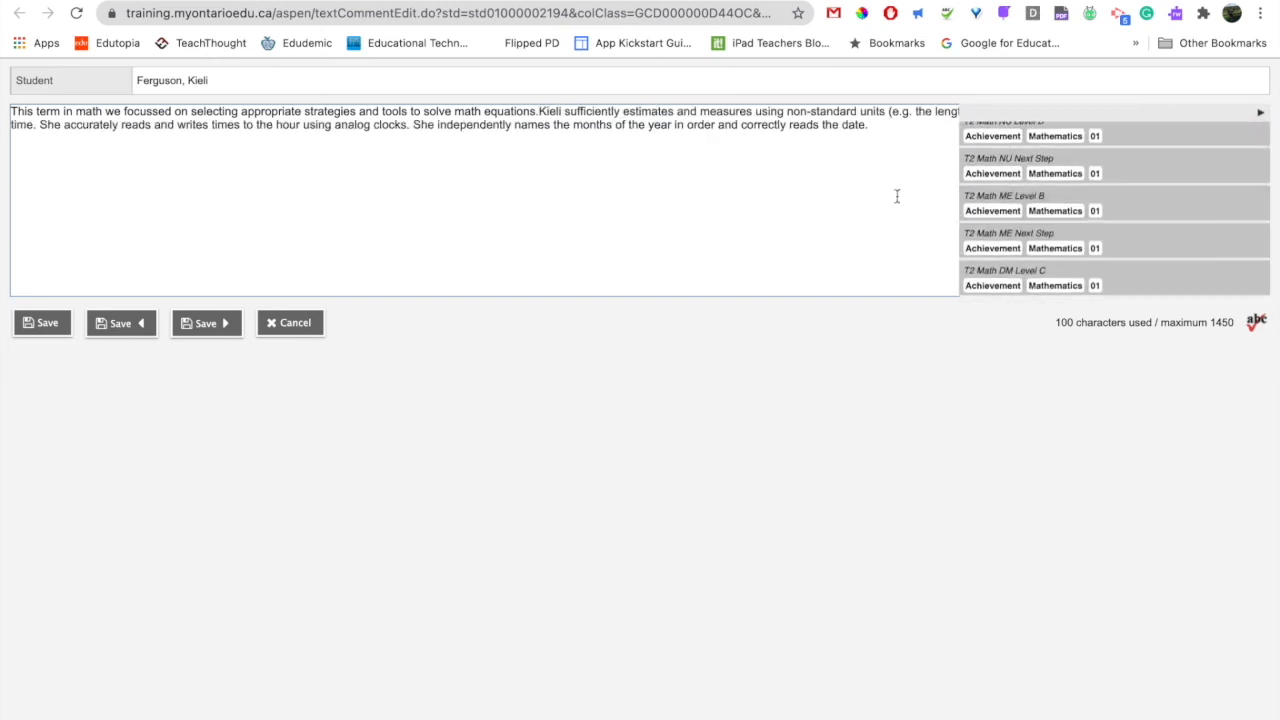
click(1260, 113)
click(886, 131)
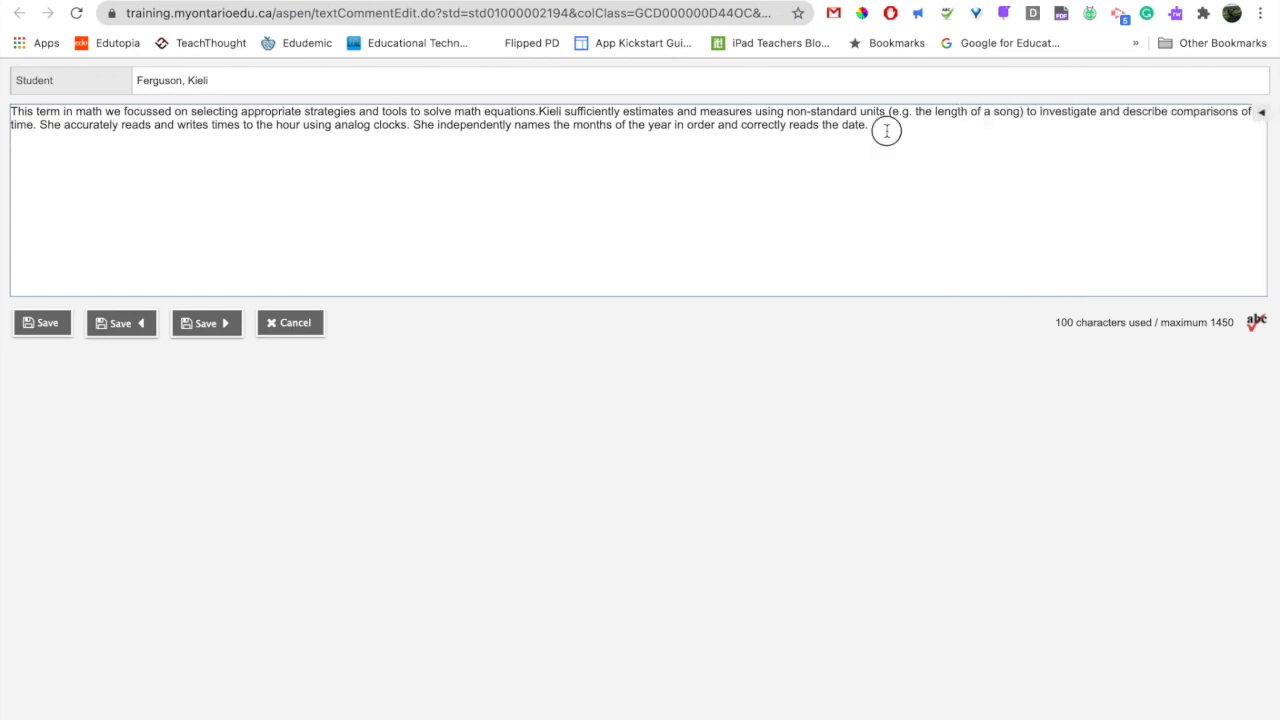
click(47, 324)
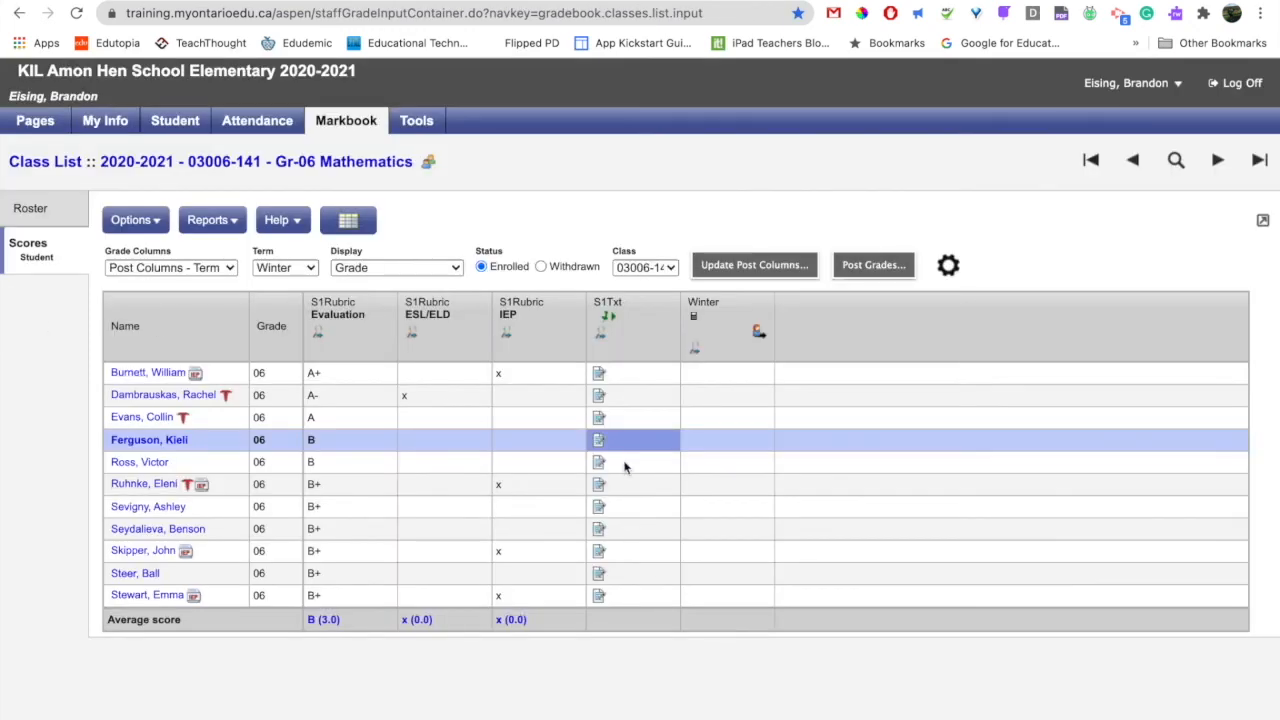
click(599, 440)
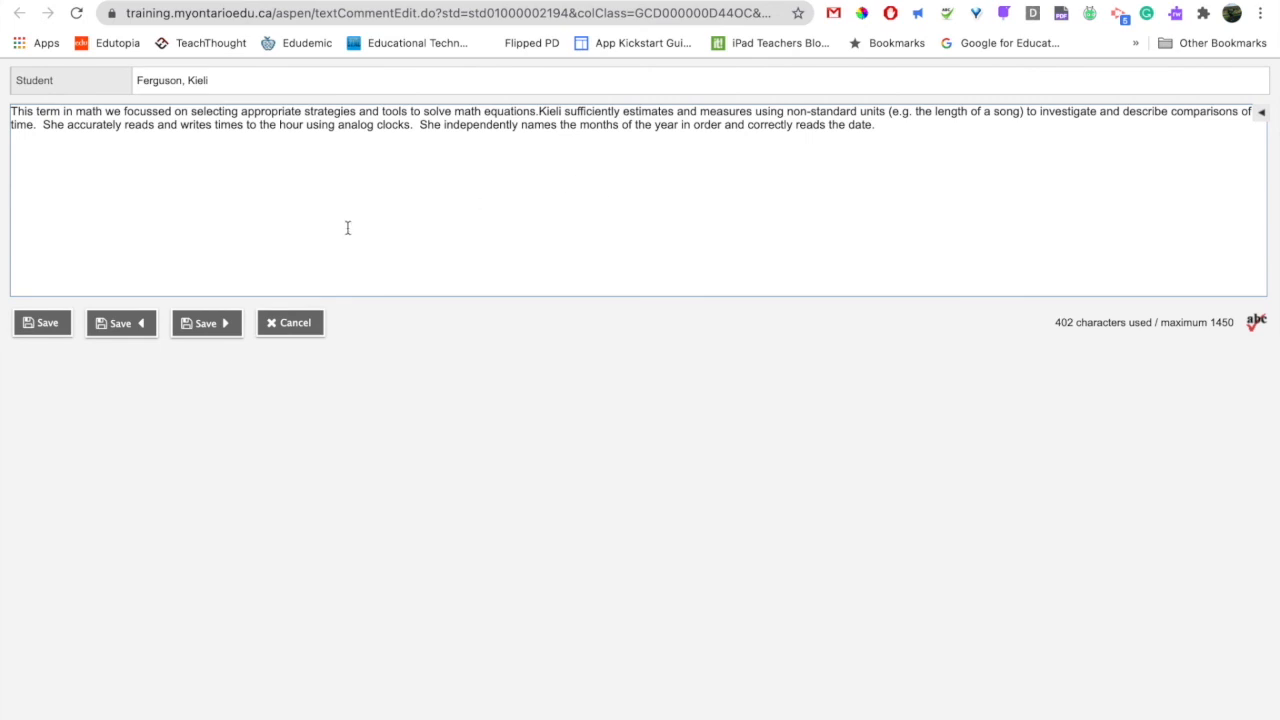
click(311, 334)
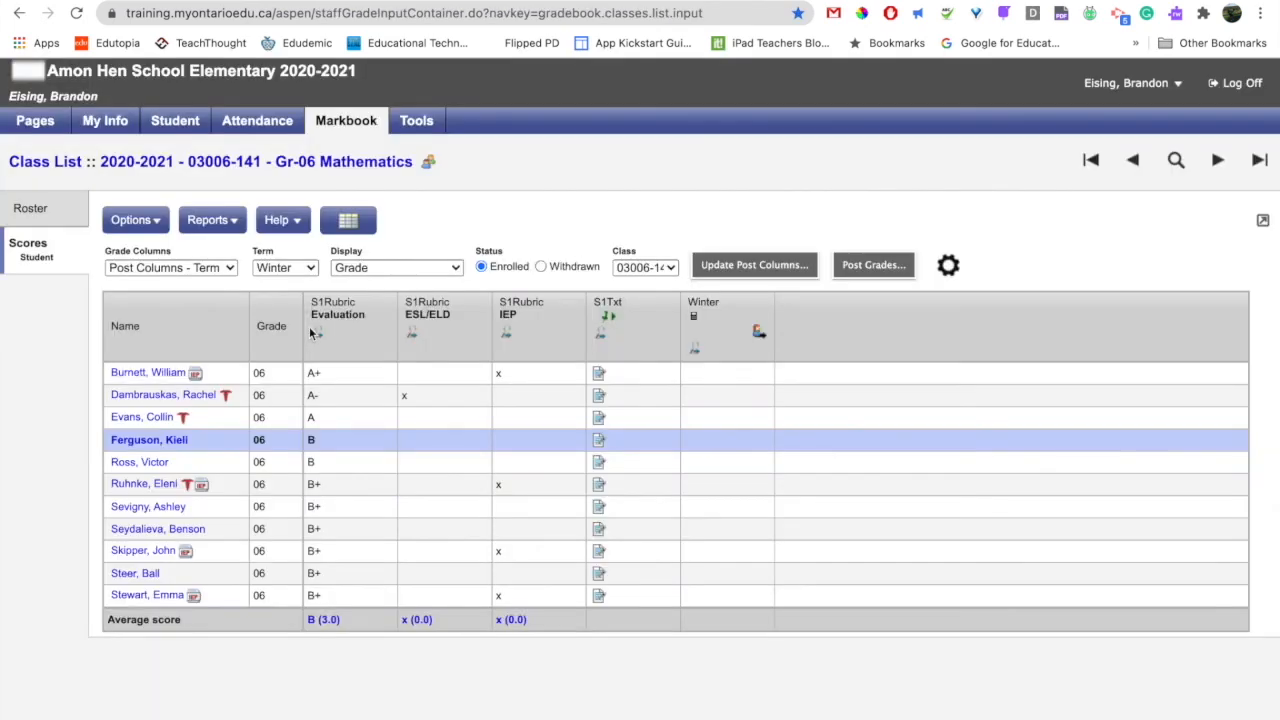